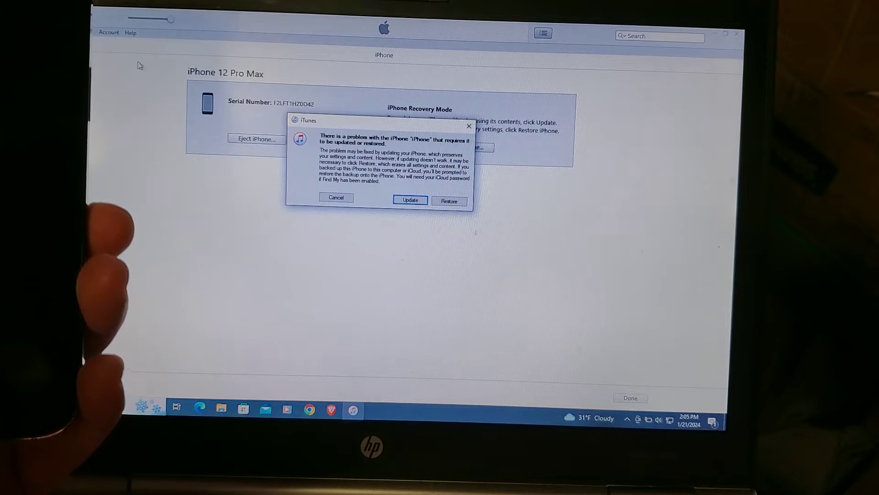
Choose Restore for the iPhone 12 Pro Max instead of Update, bringing up the factory-restore confirmation
{"action": "left_click", "coordinate": [454, 203]}
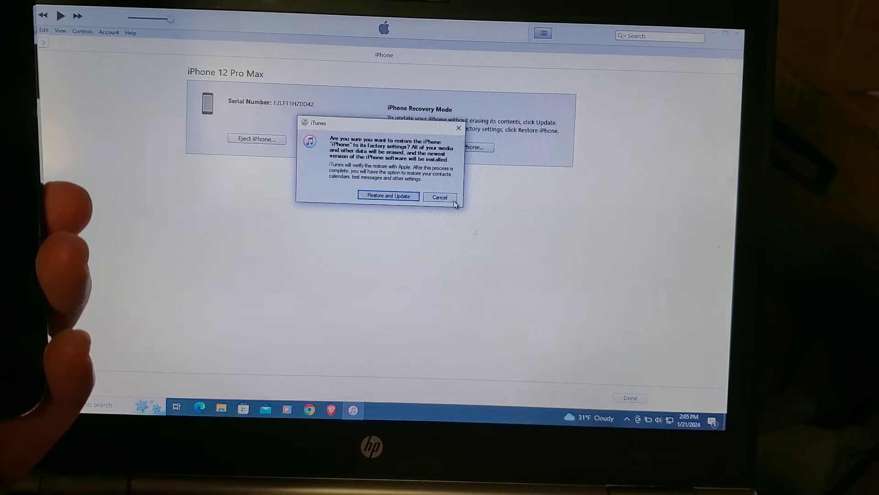